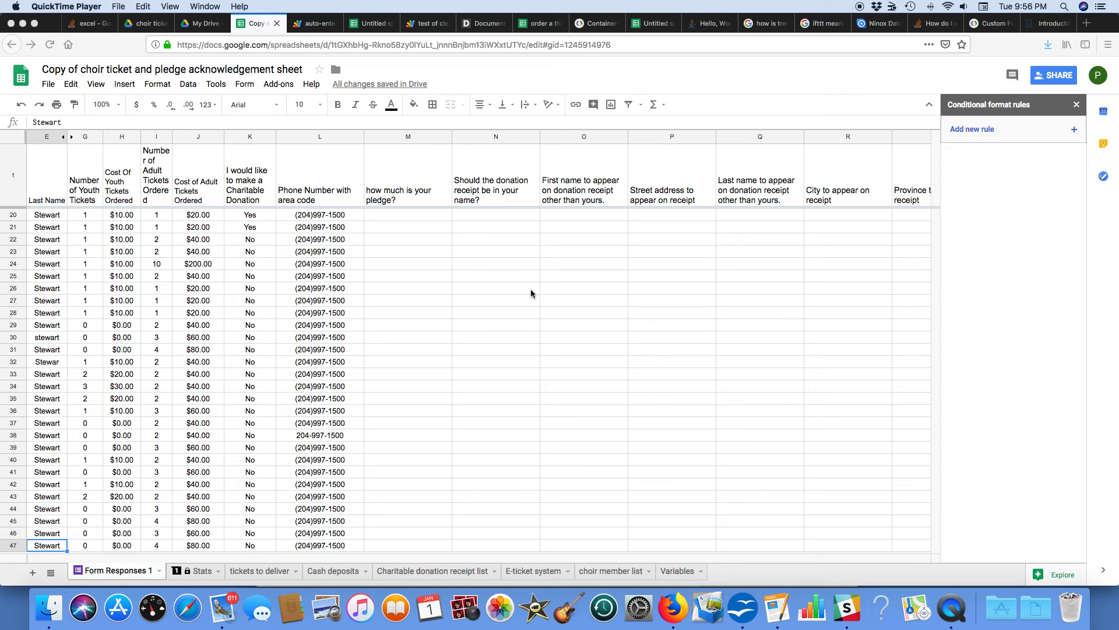
Step: Open the tickets to deliver sheet and select the row 3 cells under Cheque Received and Cash Received
{"action": "left_click", "coordinate": [267, 575]}
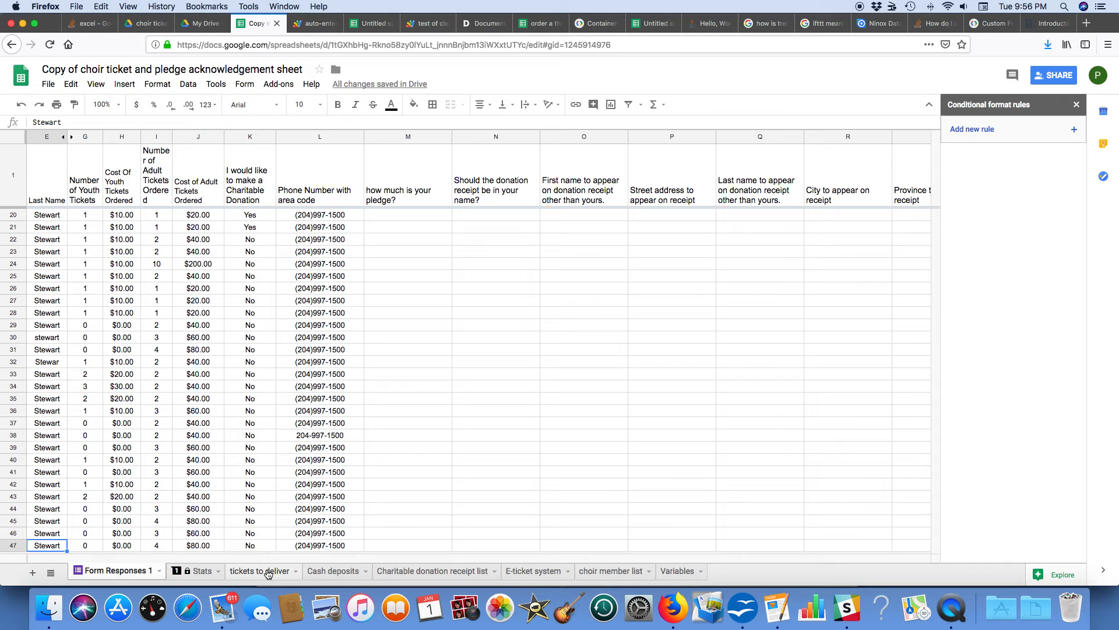
{"action": "left_click", "coordinate": [268, 574]}
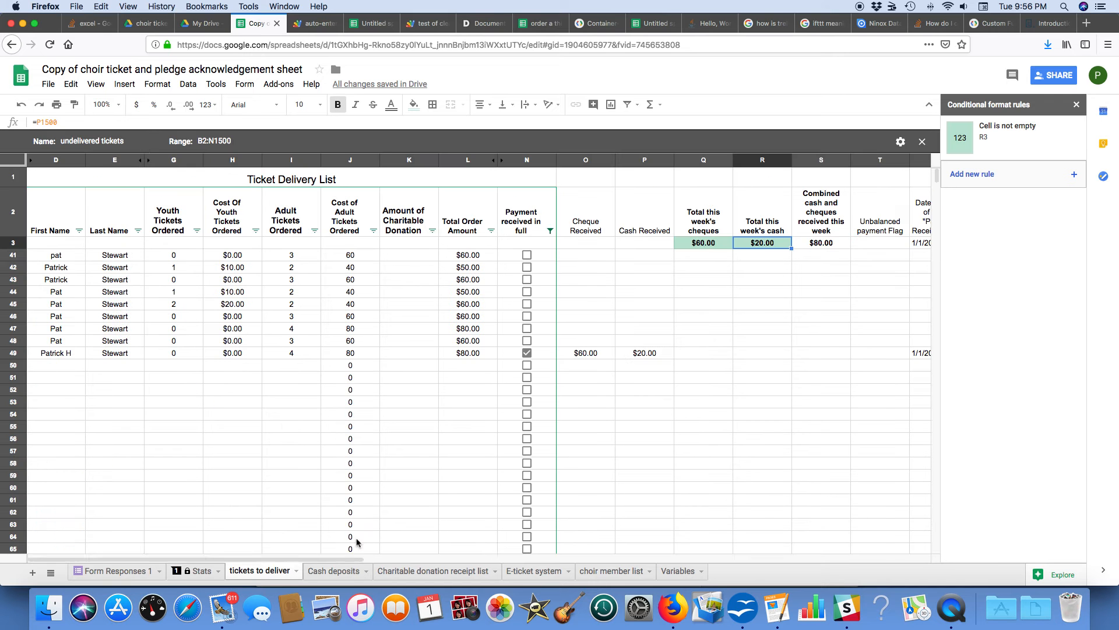
{"action": "left_click", "coordinate": [602, 244]}
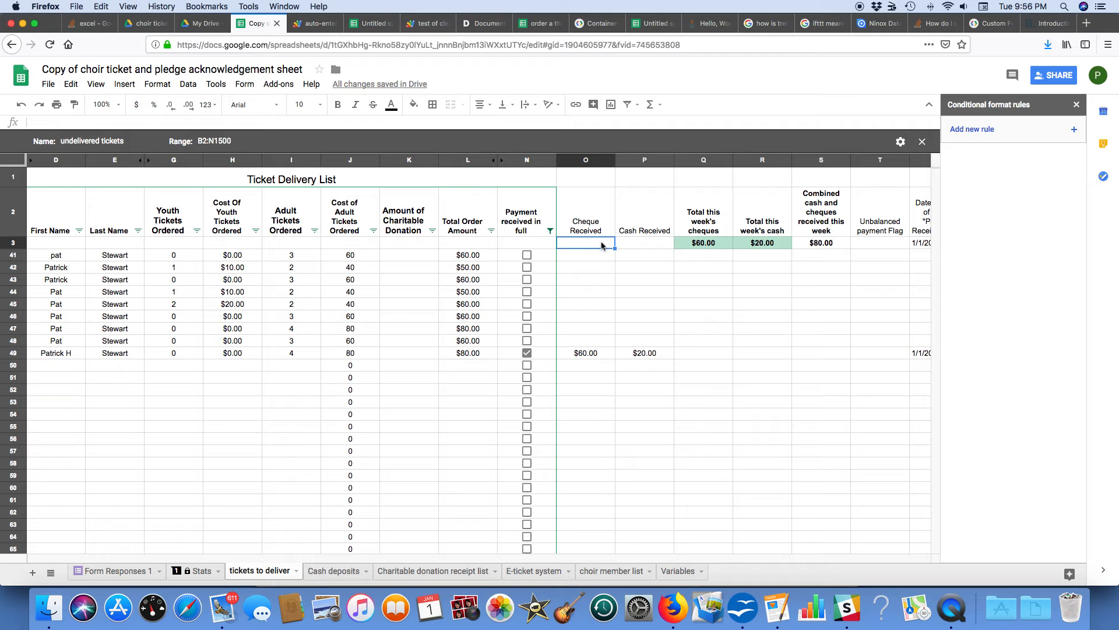
{"action": "left_click", "coordinate": [653, 243]}
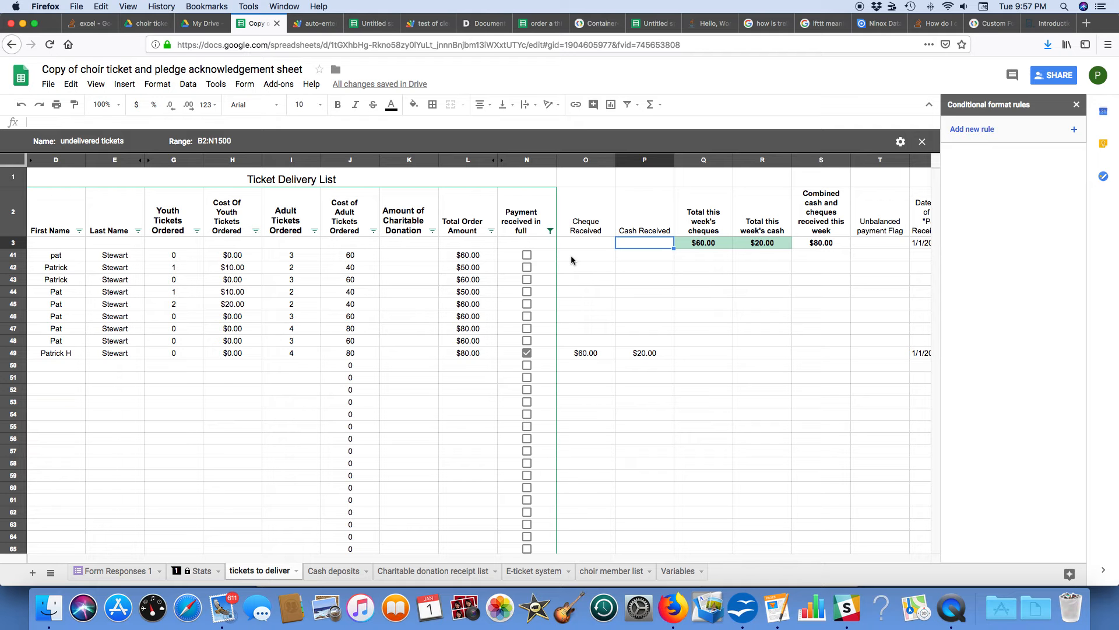
Step: Set the Cash Received amount in row 49 to 0
{"action": "left_click", "coordinate": [649, 356]}
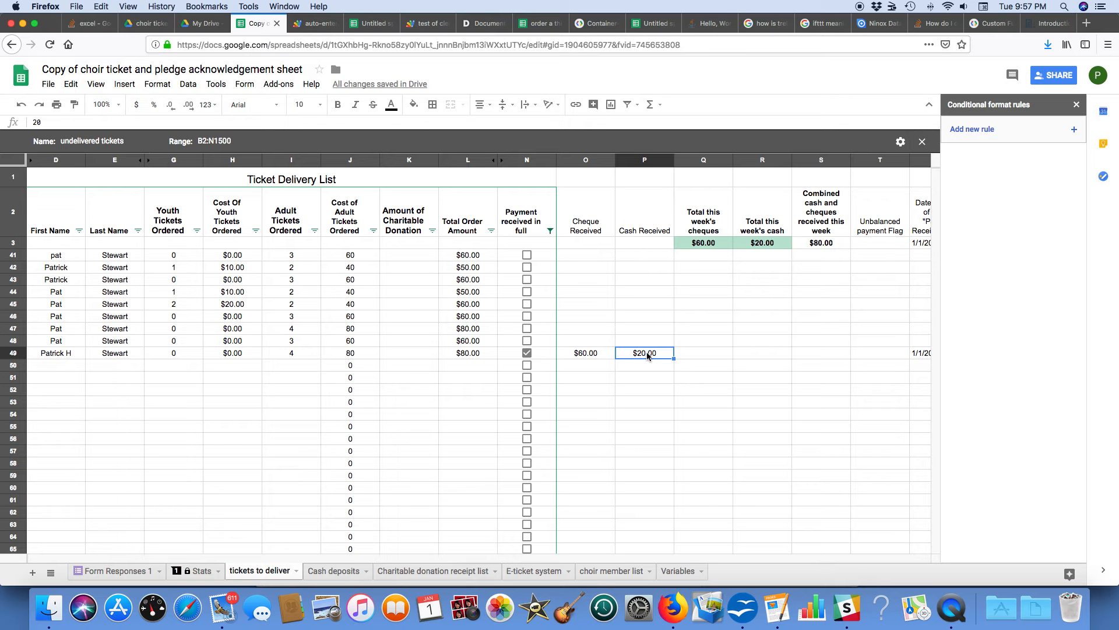
{"action": "type", "text": "0"}
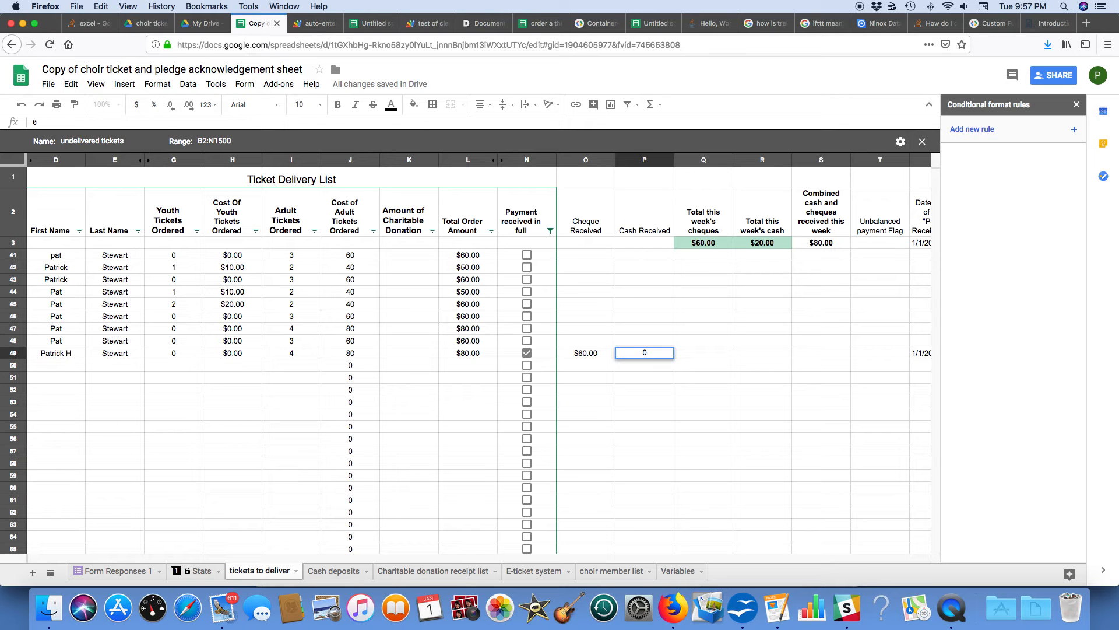
{"action": "key", "text": "Return"}
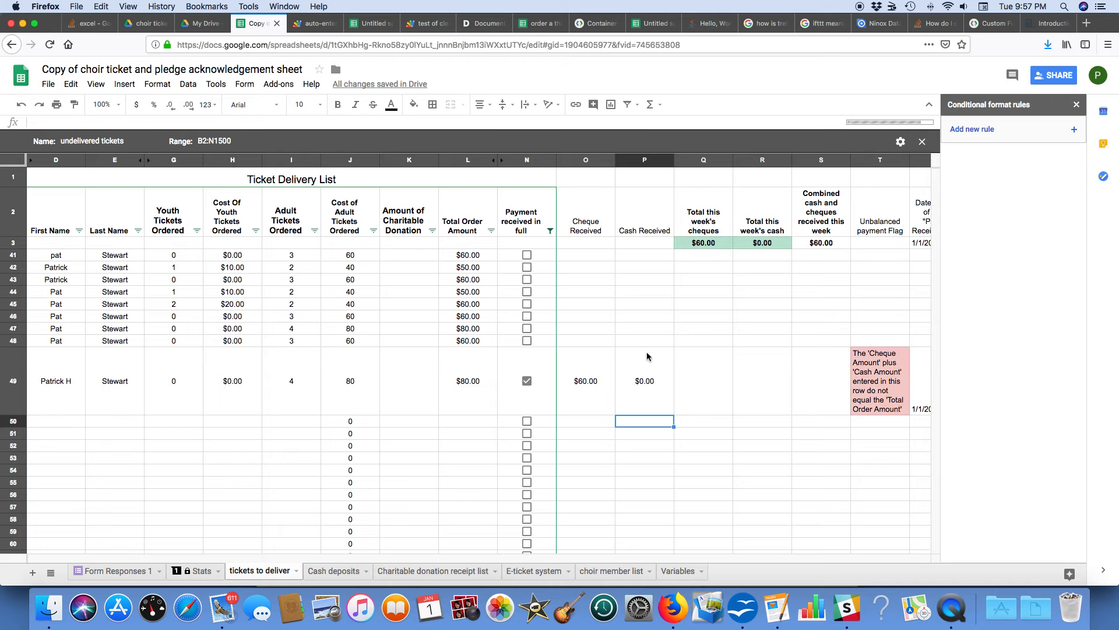
Step: Switch row 49's Payment received in full checkbox off and on again, inspecting its unbalanced payment flag and recorded date and time
{"action": "left_click", "coordinate": [472, 386]}
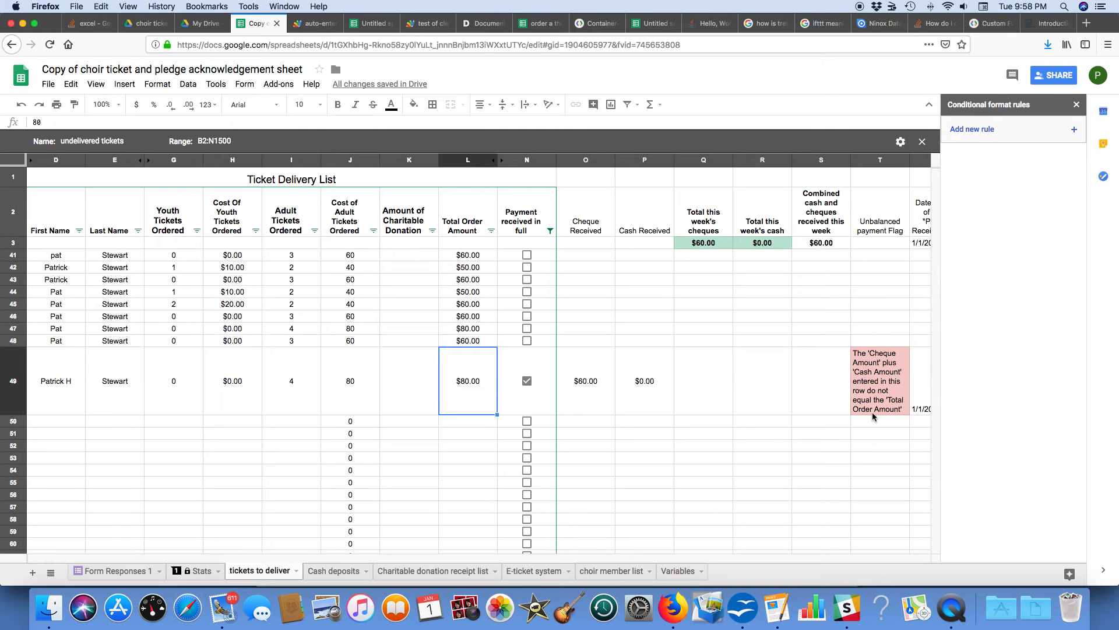
{"action": "left_click", "coordinate": [527, 382]}
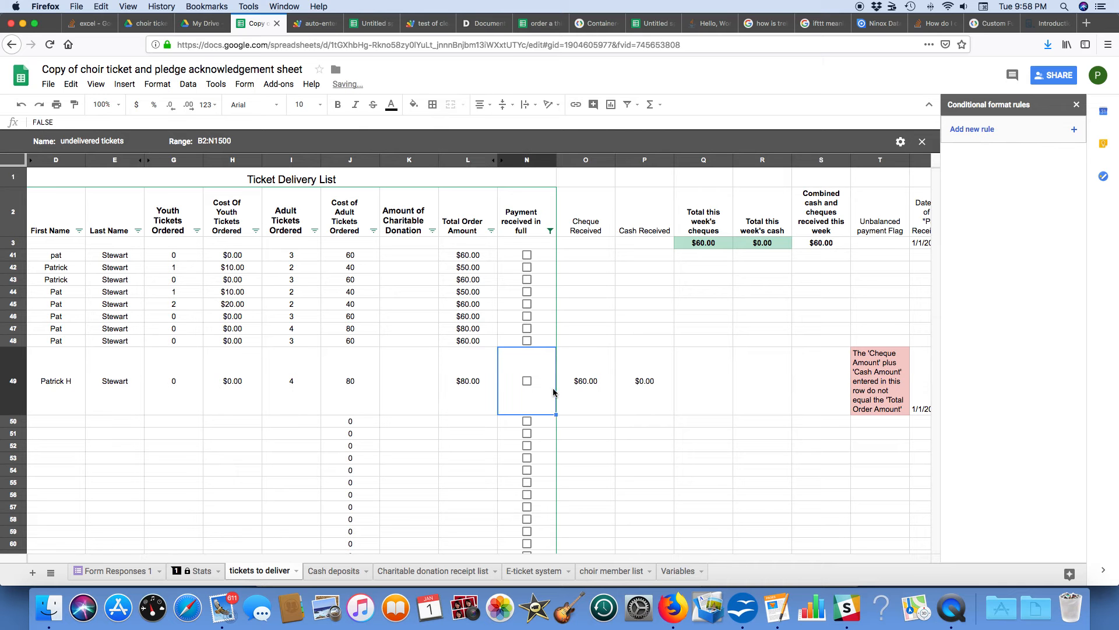
{"action": "key", "text": "Right"}
{"action": "key", "text": "Right"}
{"action": "key", "text": "Right"}
{"action": "key", "text": "Right"}
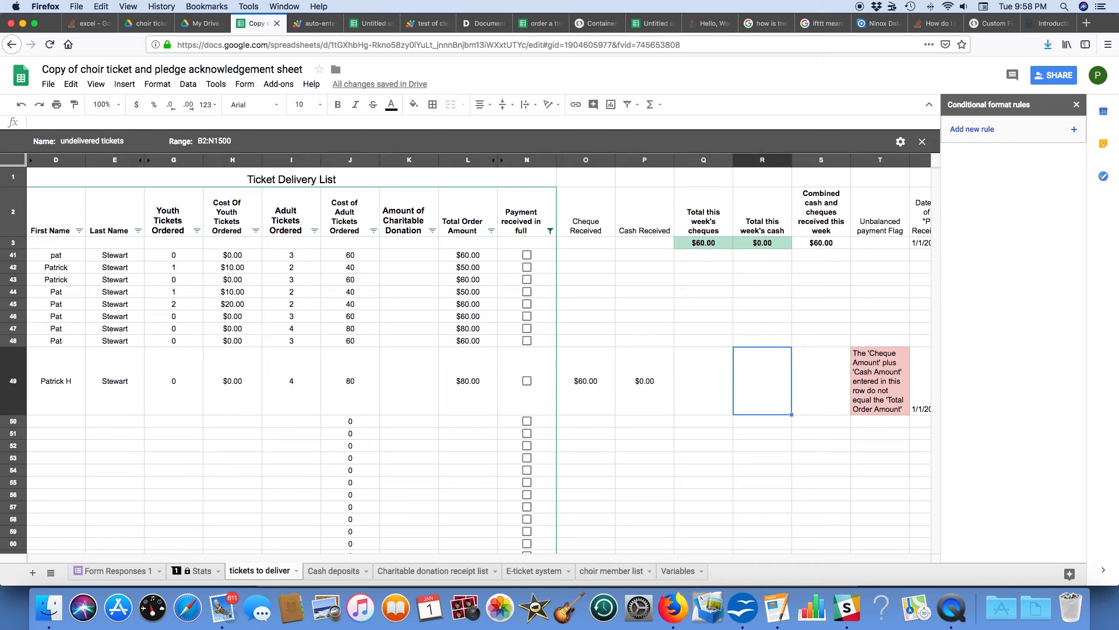
{"action": "key", "text": "Right"}
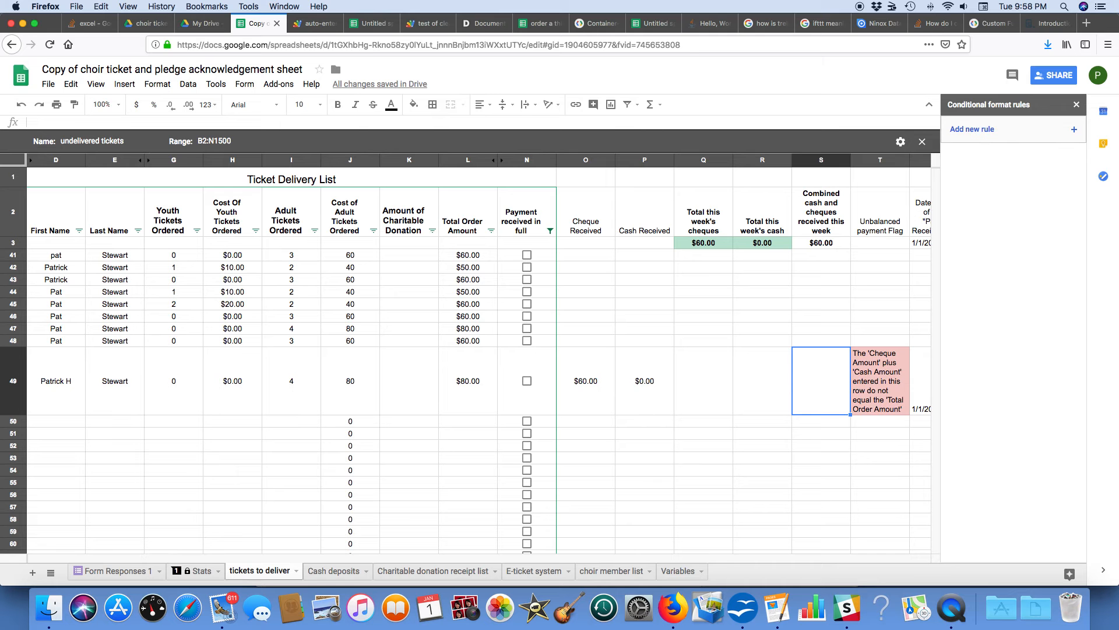
{"action": "key", "text": "Right"}
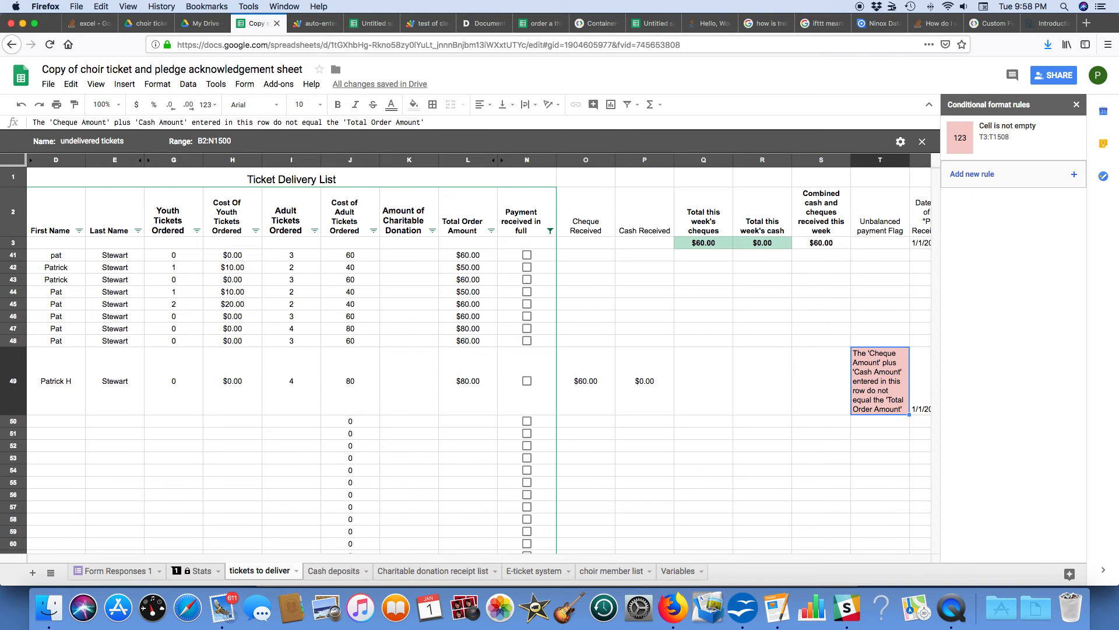
{"action": "key", "text": "Right"}
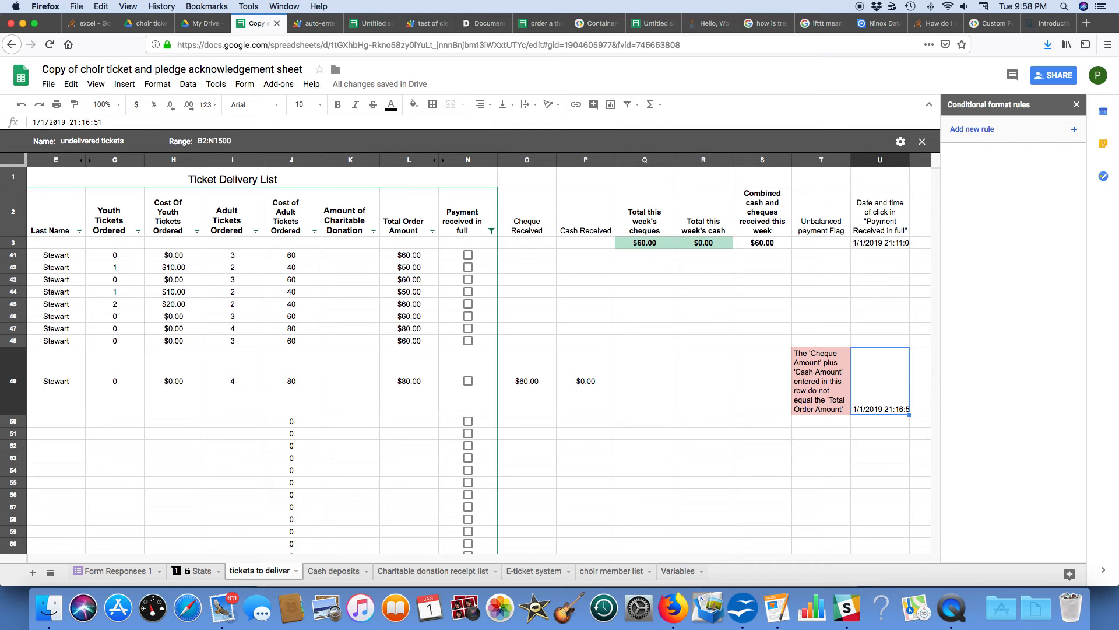
{"action": "left_click", "coordinate": [468, 381]}
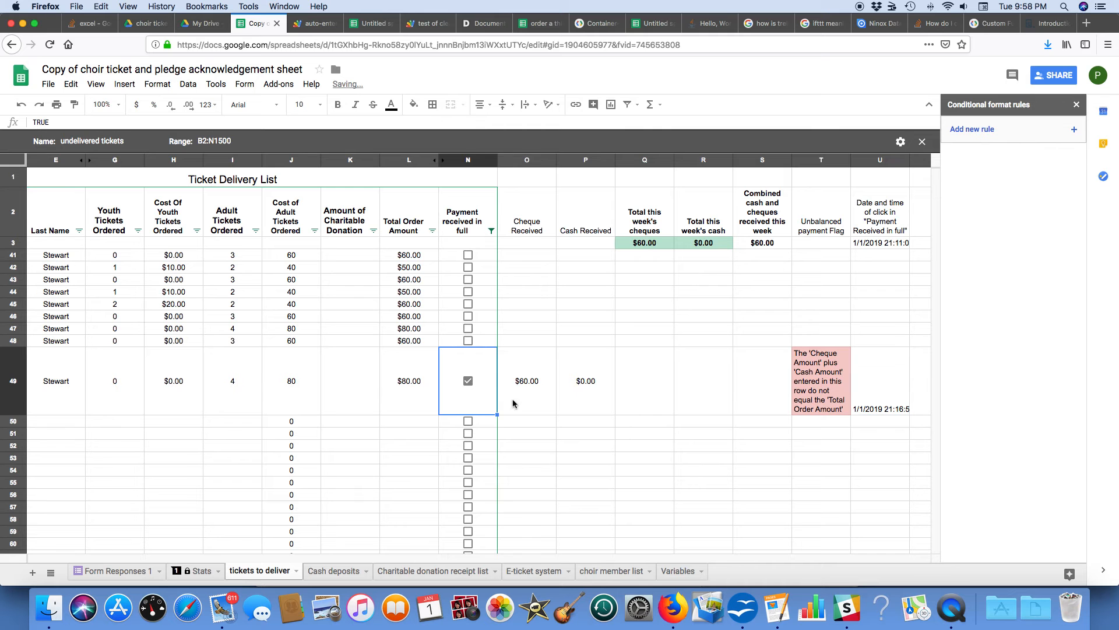
Step: Tick and clear row 50's Payment received in full checkbox, deleting the timestamp from column U each time
{"action": "left_click", "coordinate": [469, 421]}
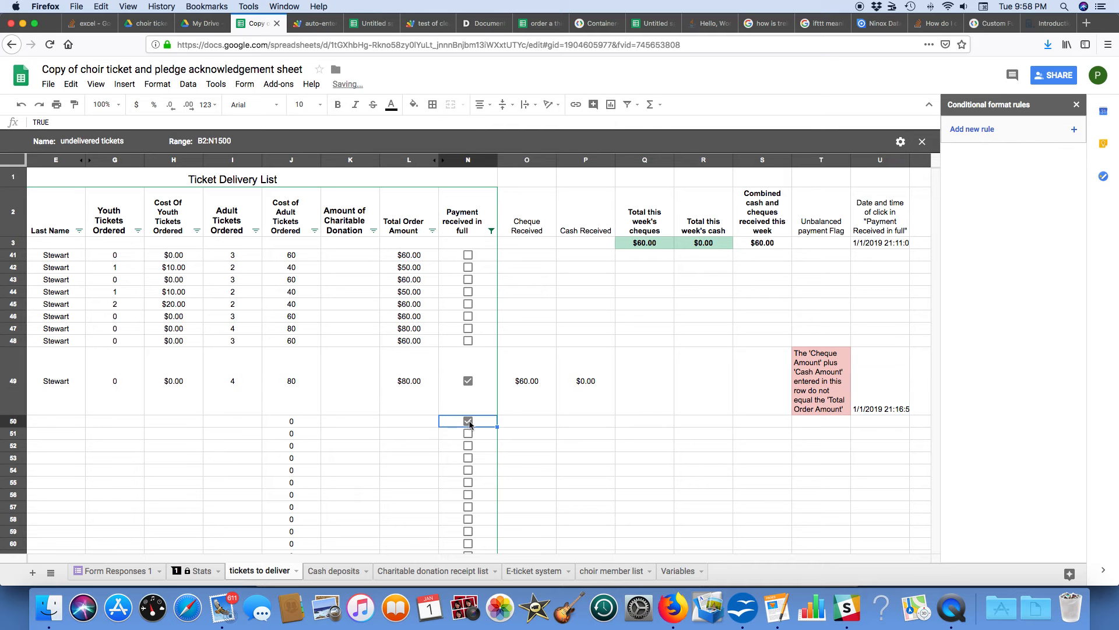
{"action": "left_click", "coordinate": [895, 426]}
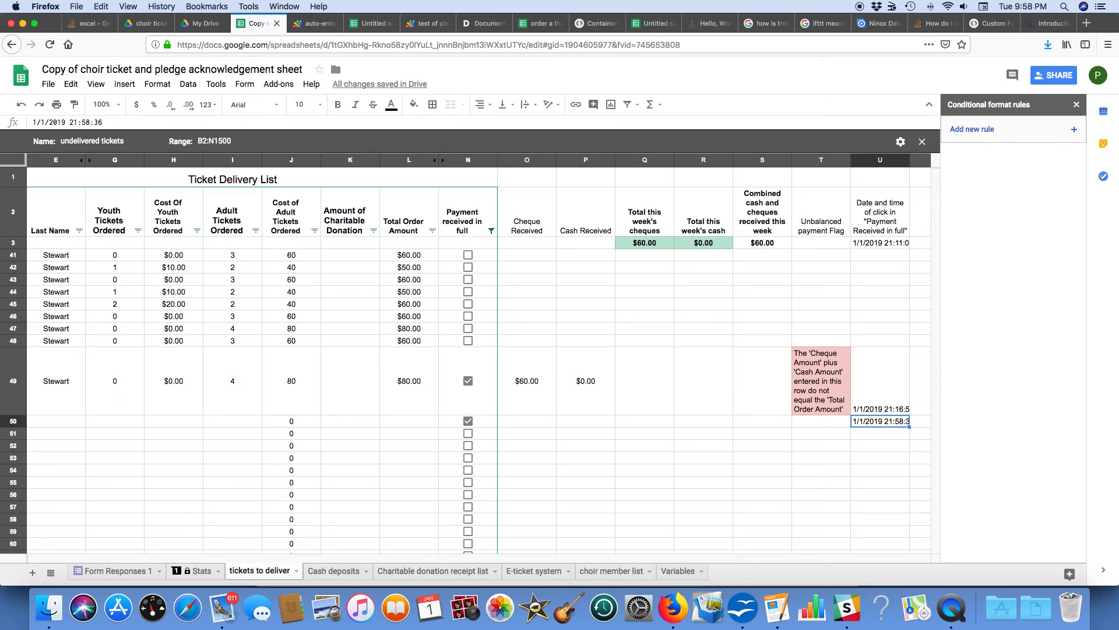
{"action": "key", "text": "Delete"}
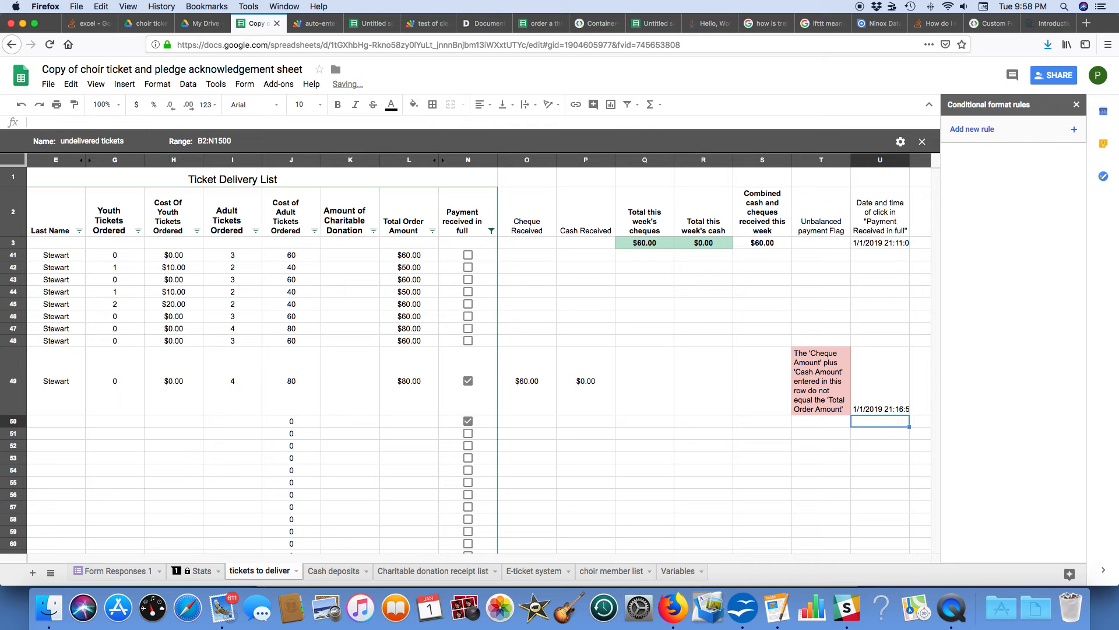
{"action": "left_click", "coordinate": [470, 422]}
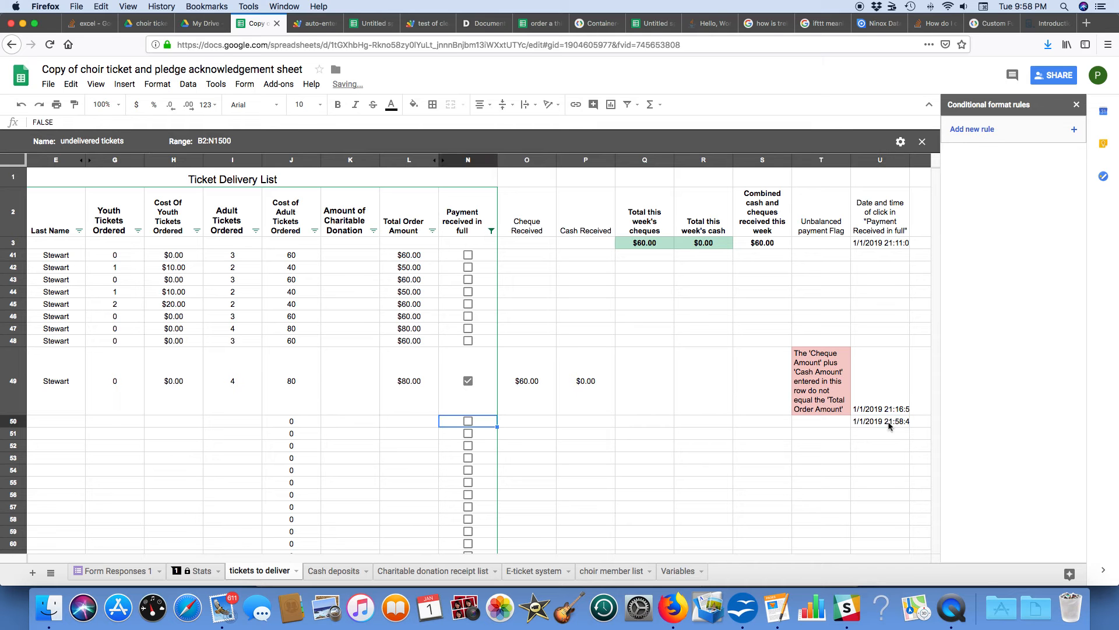
{"action": "left_click", "coordinate": [889, 422]}
{"action": "key", "text": "Delete"}
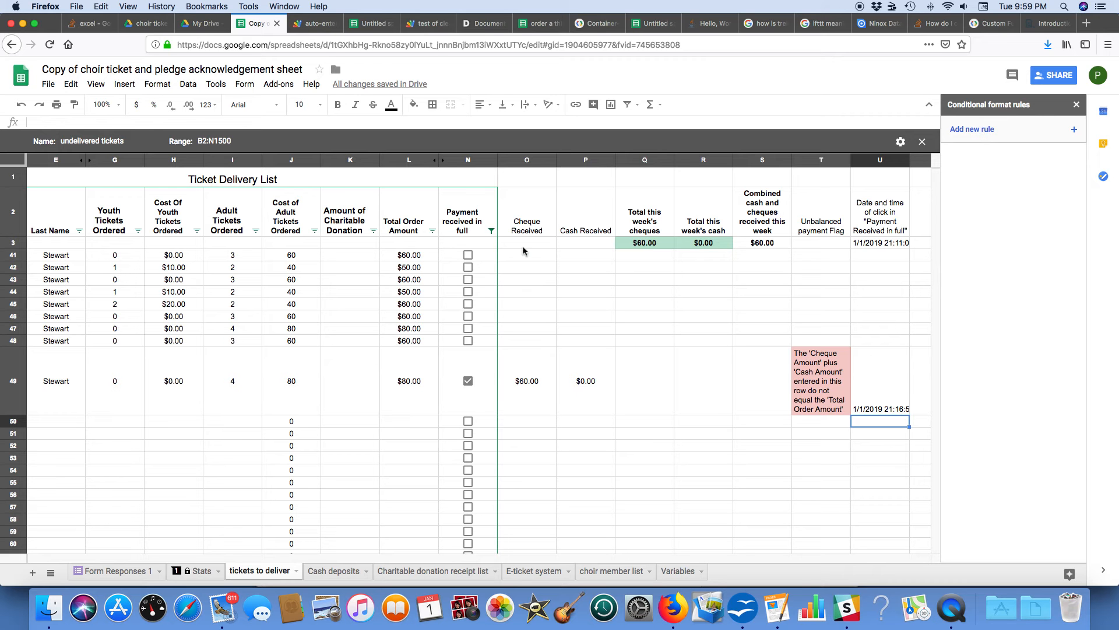
Step: Set the Cash Received amount in row 49 to 20
{"action": "left_click", "coordinate": [586, 381]}
{"action": "type", "text": "20"}
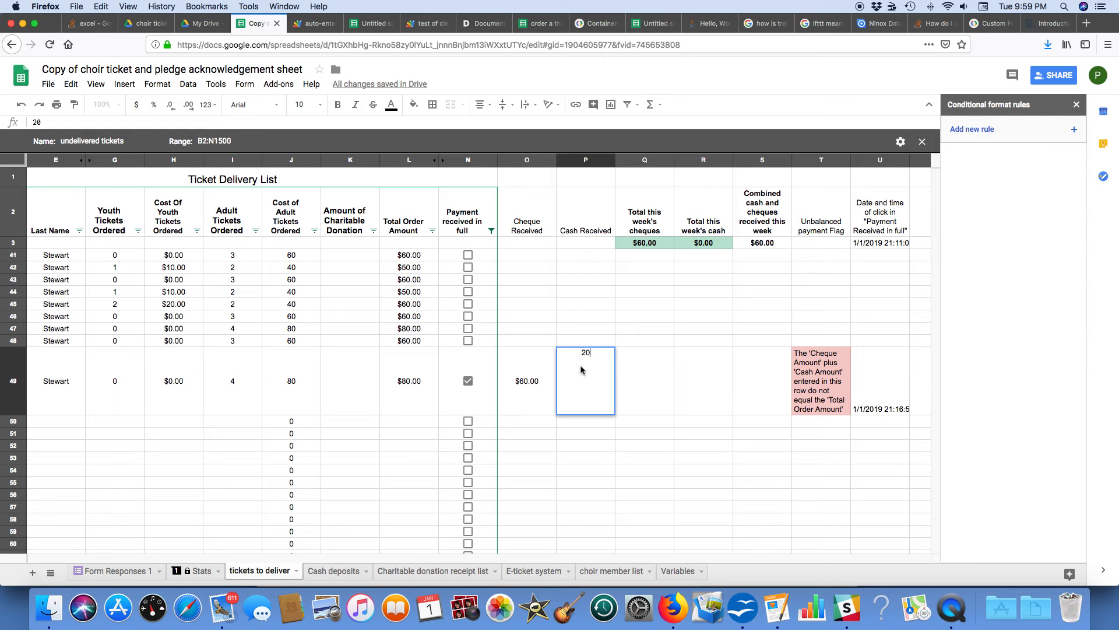
{"action": "key", "text": "Return"}
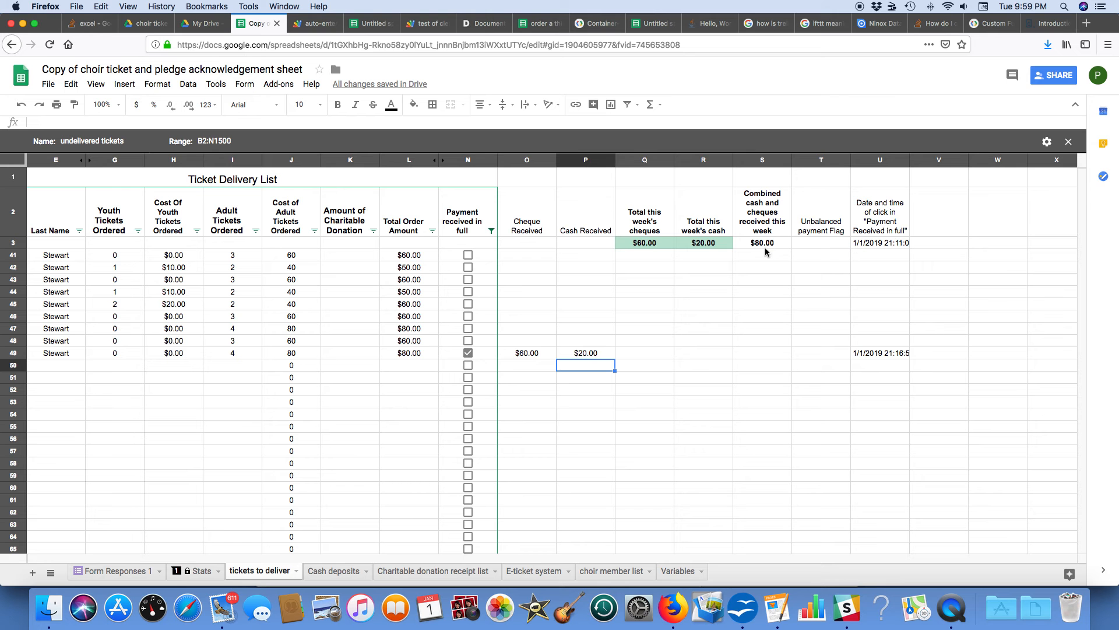
Step: Clear row 49's Payment received in full checkbox and refresh the list by switching the filter view to None and back to undelivered tickets
{"action": "left_click", "coordinate": [468, 352]}
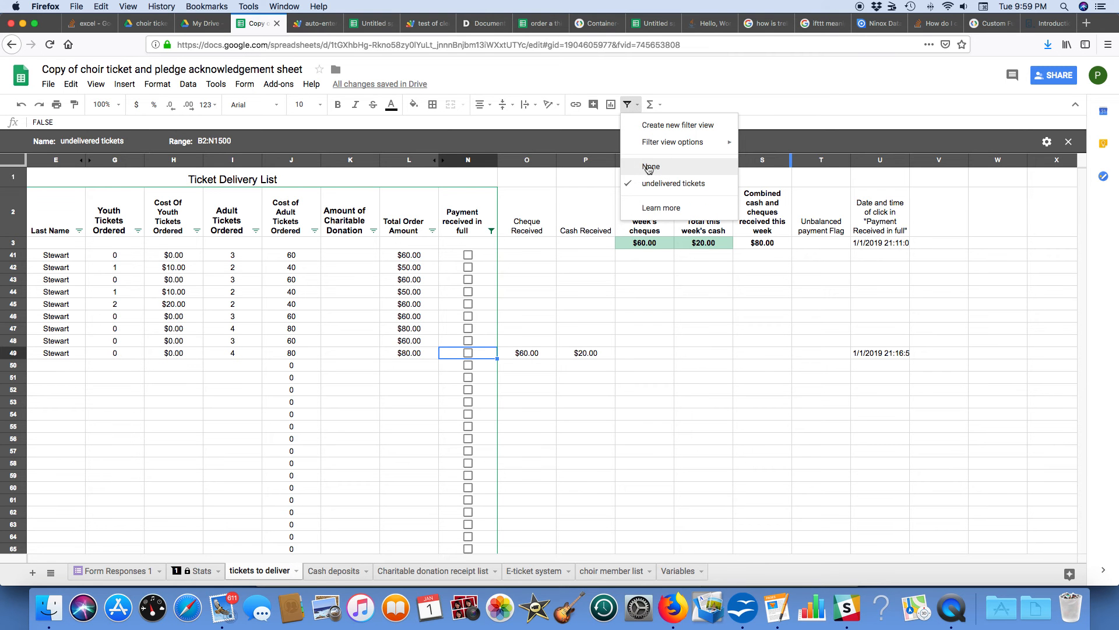
{"action": "left_click", "coordinate": [649, 168]}
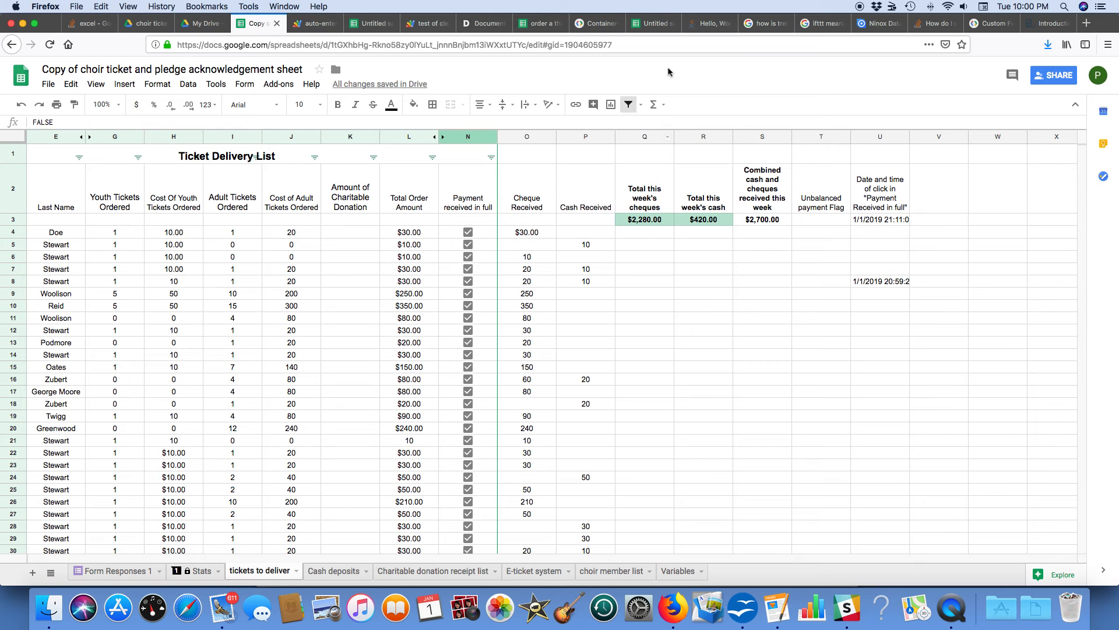
{"action": "left_click", "coordinate": [642, 107]}
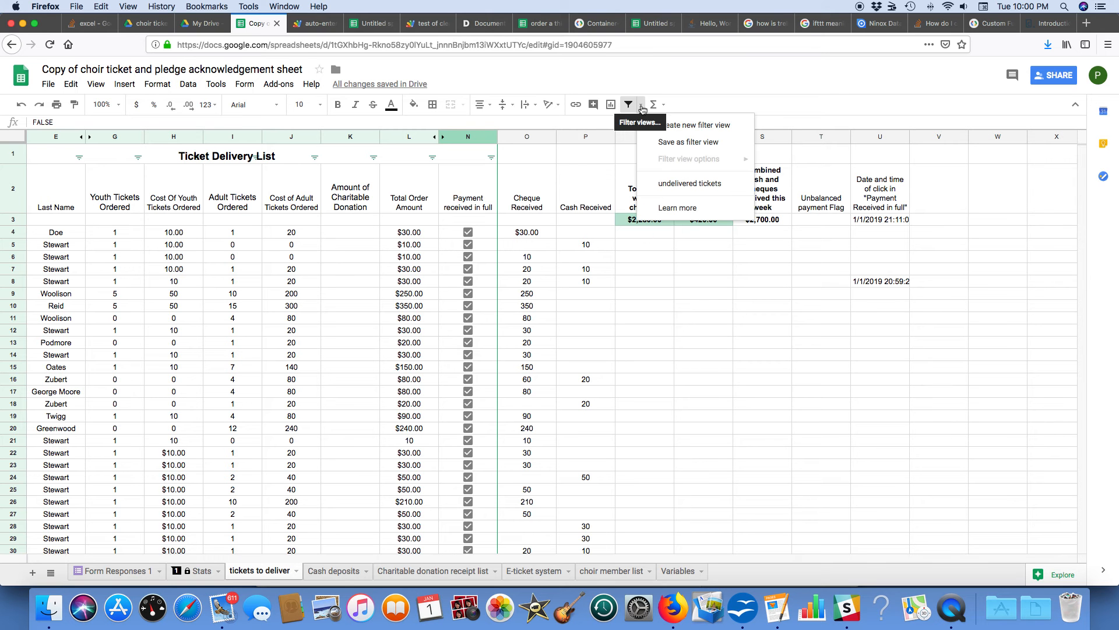
{"action": "left_click", "coordinate": [672, 186]}
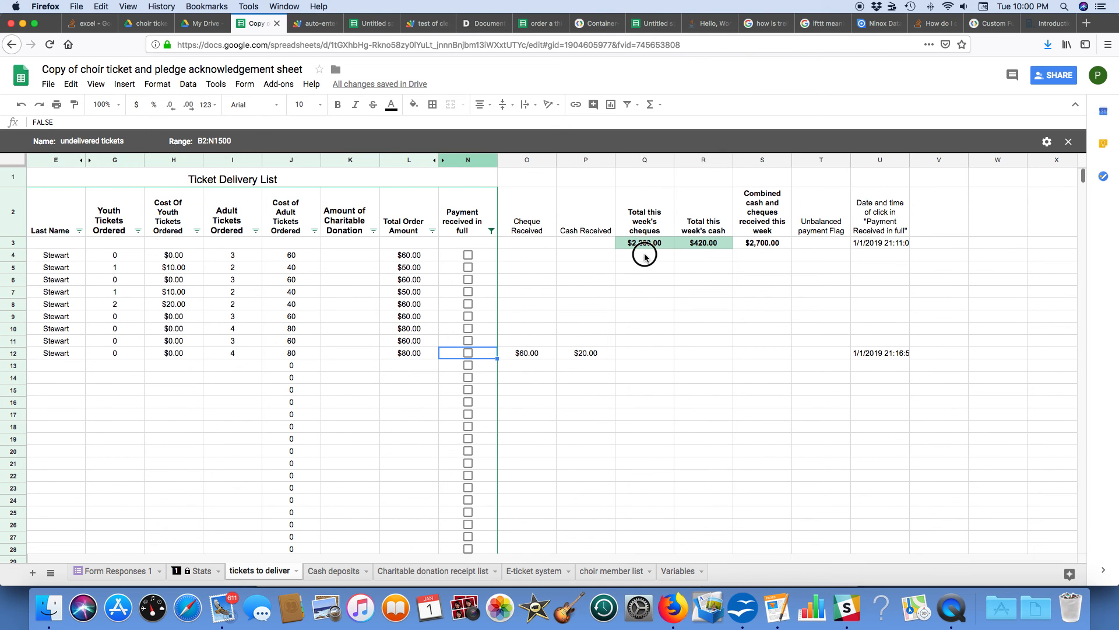
Step: Review the cheque and cash totals in the last rows of the tickets to deliver sheet and on the Stats sheet
{"action": "left_click", "coordinate": [645, 256]}
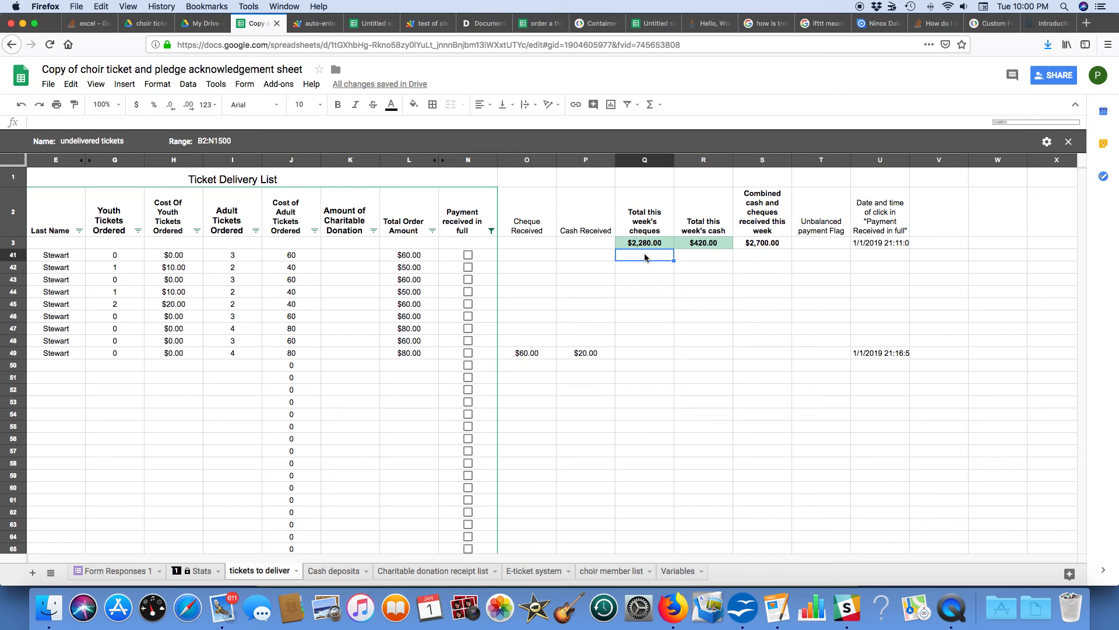
{"action": "key", "text": "super+Down"}
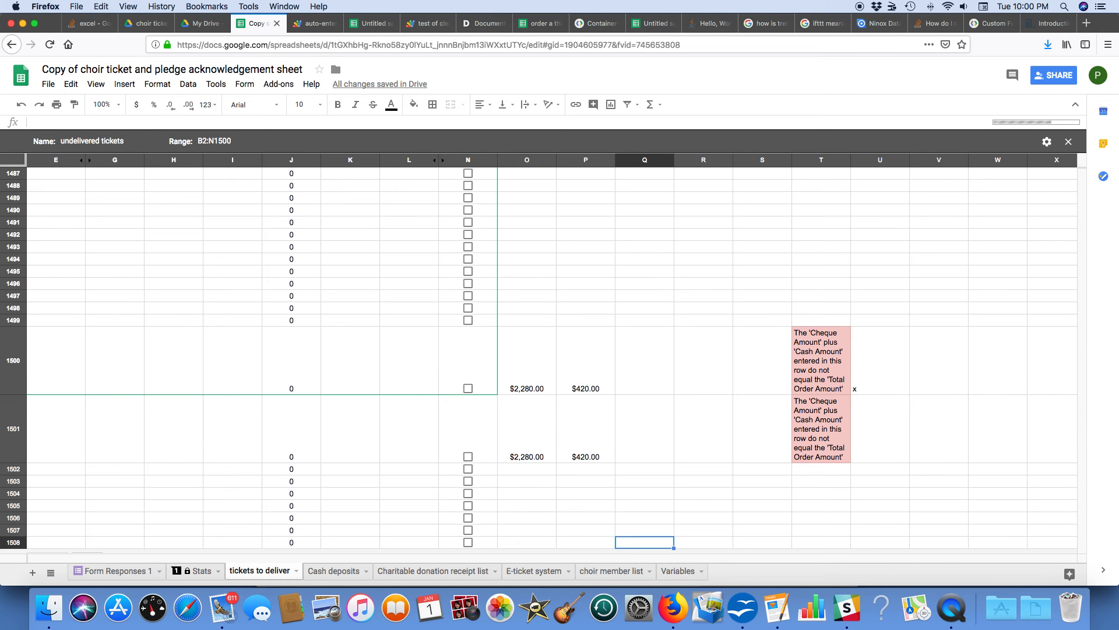
{"action": "key", "text": "Left"}
{"action": "key", "text": "Left"}
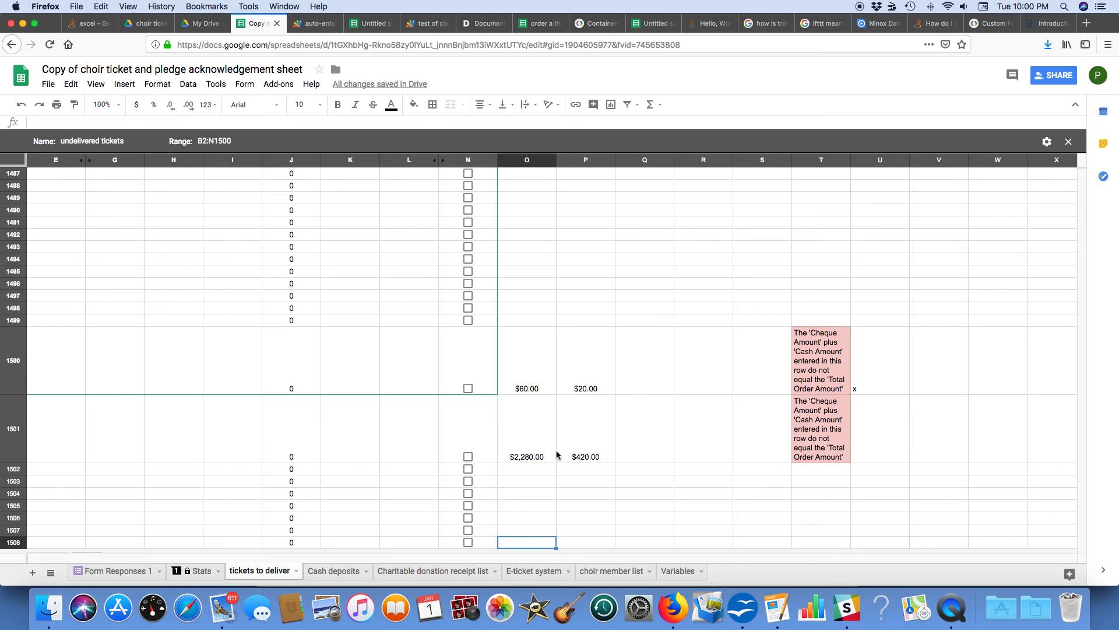
{"action": "scroll", "coordinate": [558, 456], "scroll_direction": "left", "scroll_amount": 1}
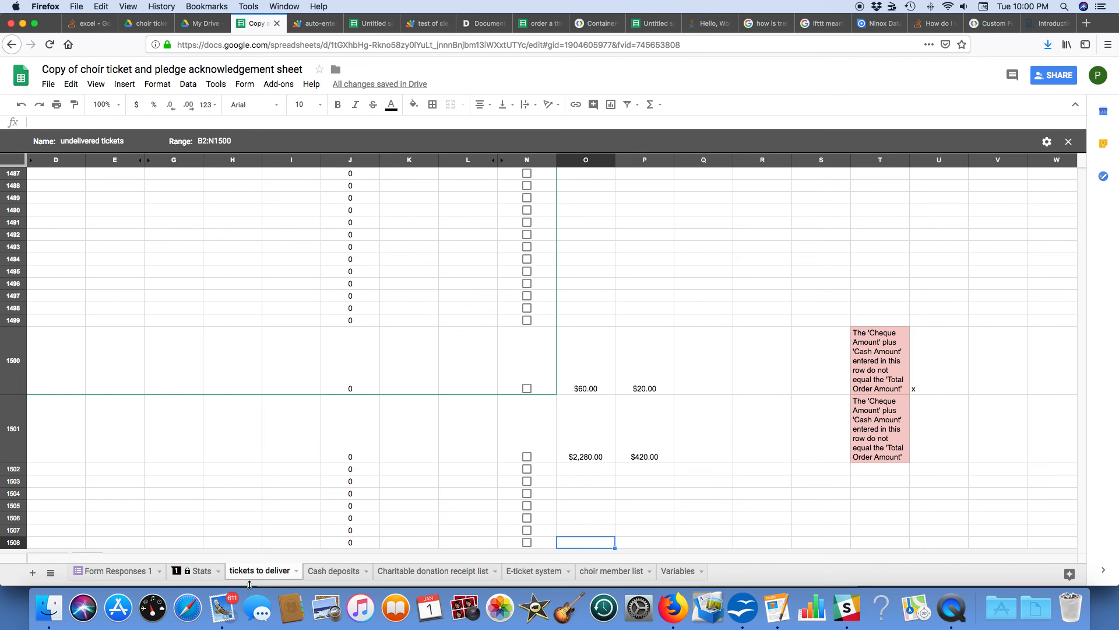
{"action": "left_click", "coordinate": [203, 571]}
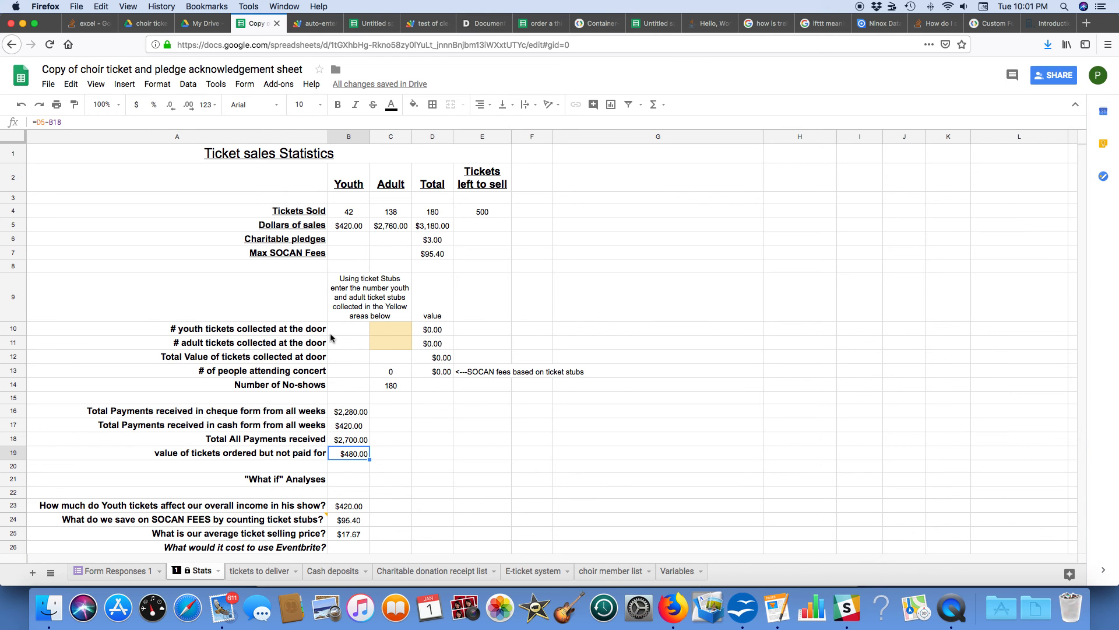
Step: On the Cash deposits sheet, enter 1 as the number of $20 bills in the weekly deposit count
{"action": "left_click", "coordinate": [343, 571]}
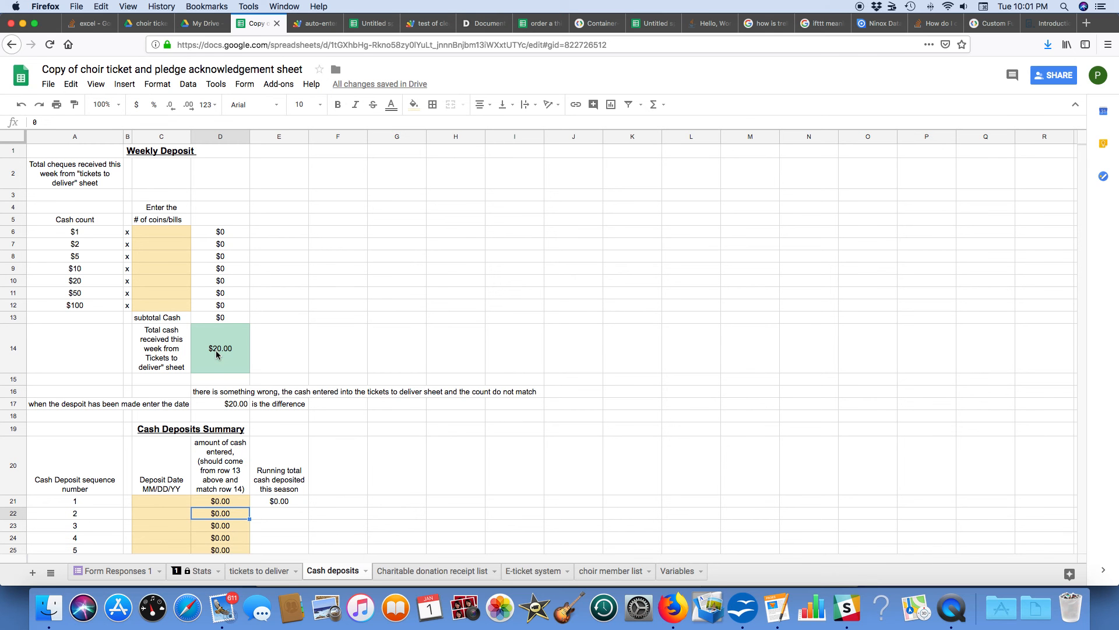
{"action": "left_click", "coordinate": [147, 284]}
{"action": "type", "text": "1"}
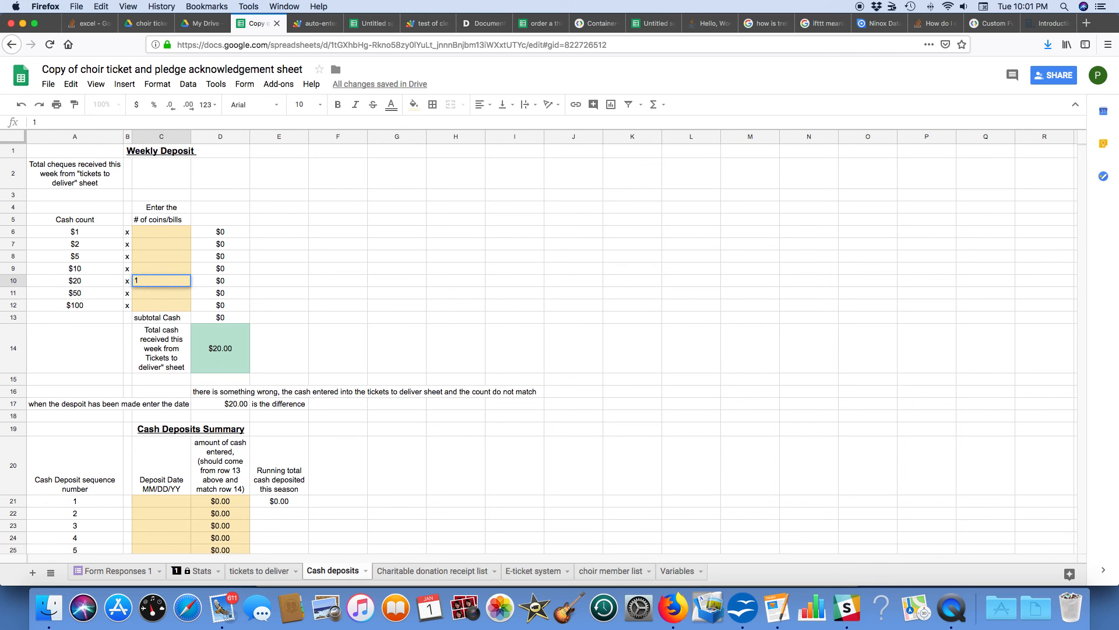
{"action": "key", "text": "Return"}
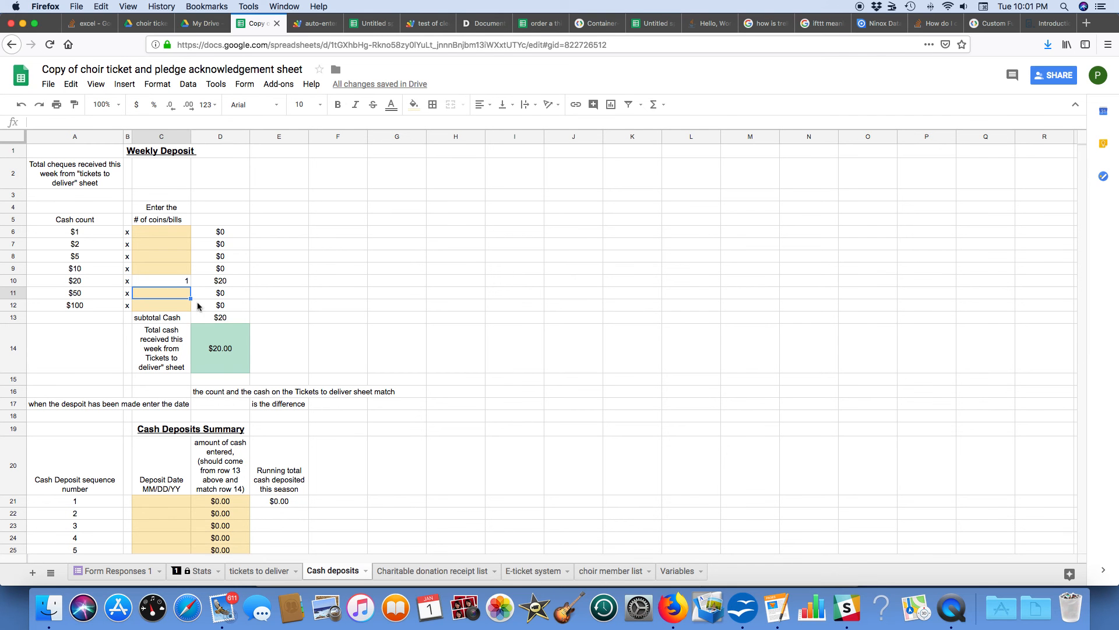
Step: Set the number of $20 bills in the weekly deposit count to 0
{"action": "left_click", "coordinate": [179, 283]}
{"action": "type", "text": "0"}
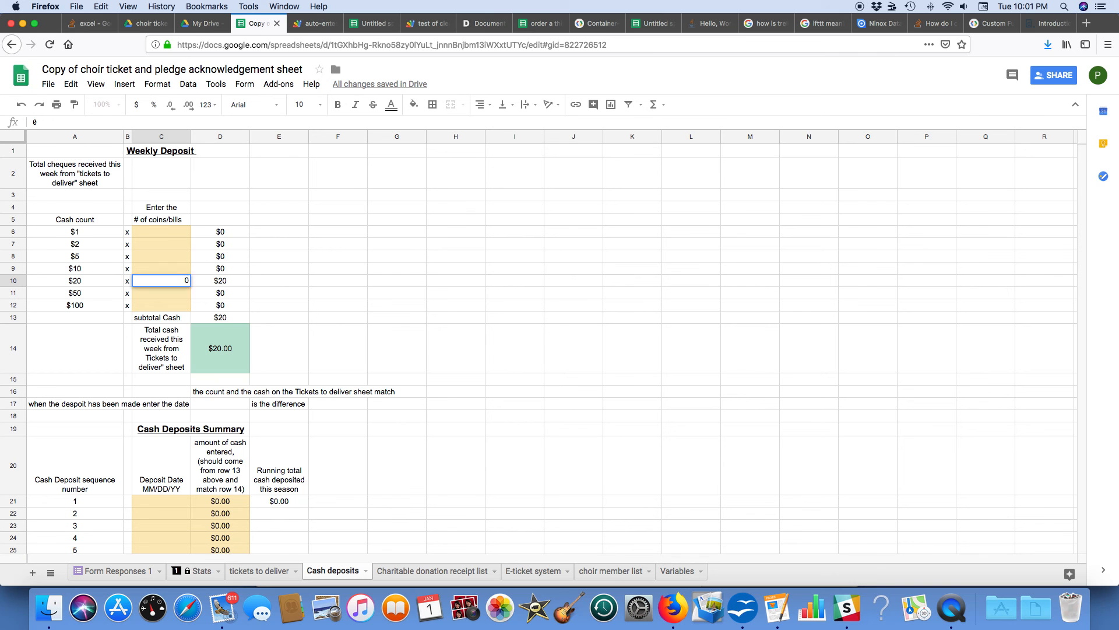
{"action": "key", "text": "Return"}
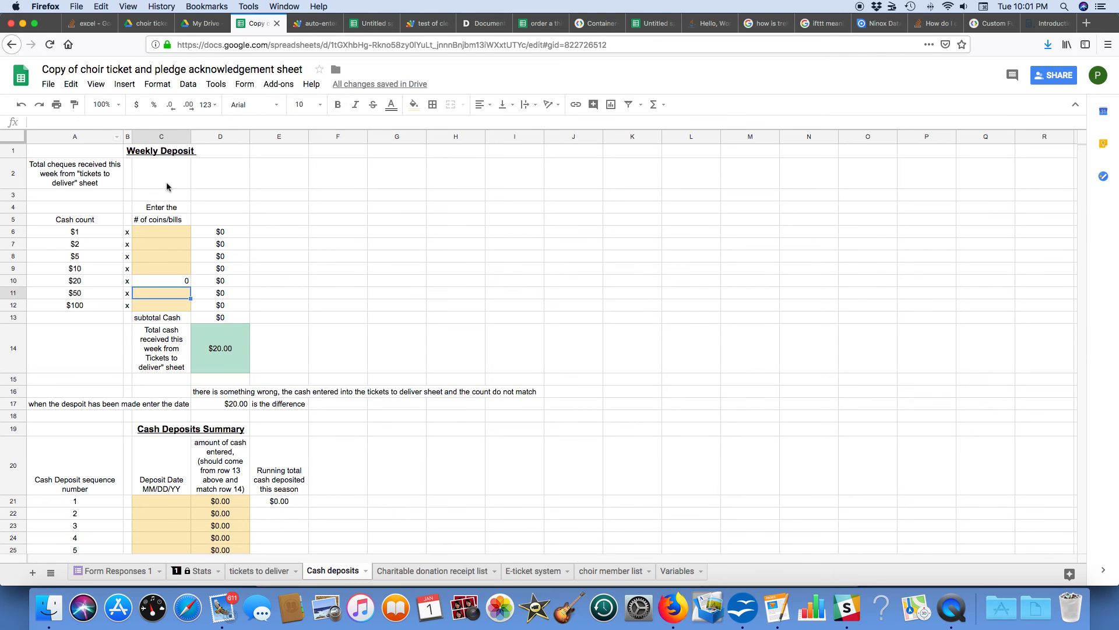
Step: Clear the number of $20 bills in the weekly deposit count and enter 1 instead
{"action": "left_click", "coordinate": [173, 284]}
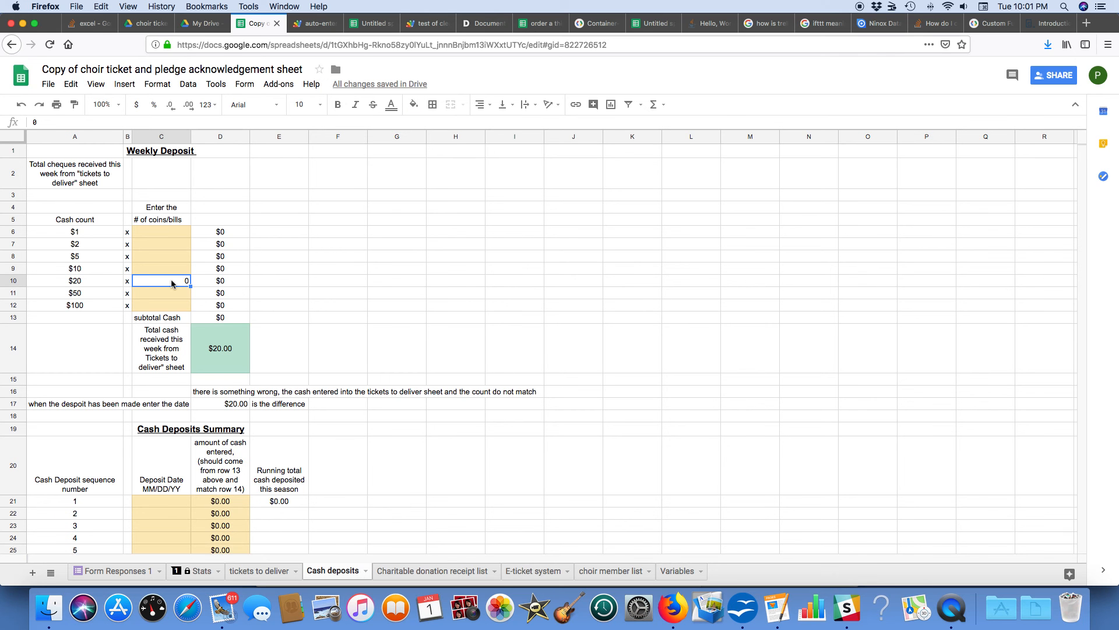
{"action": "key", "text": "Delete"}
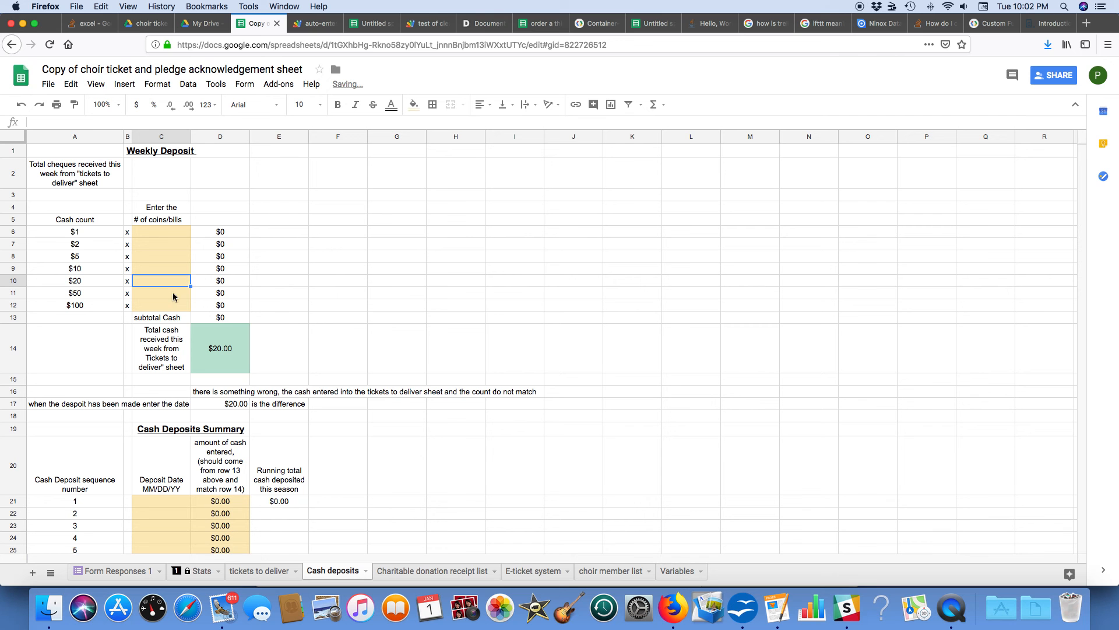
{"action": "type", "text": "1"}
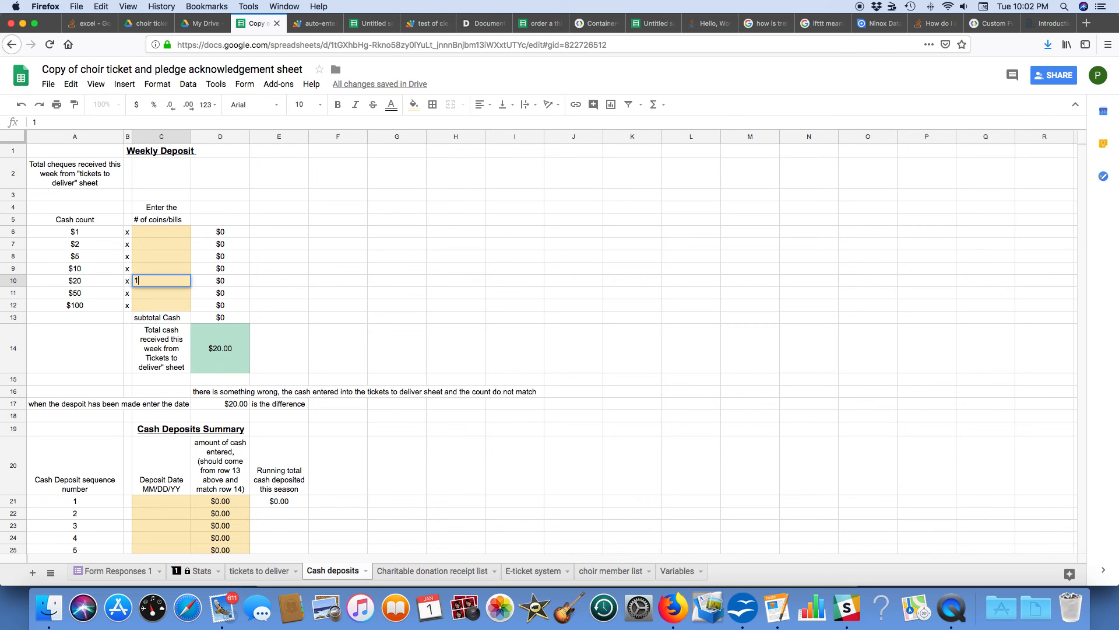
{"action": "key", "text": "Return"}
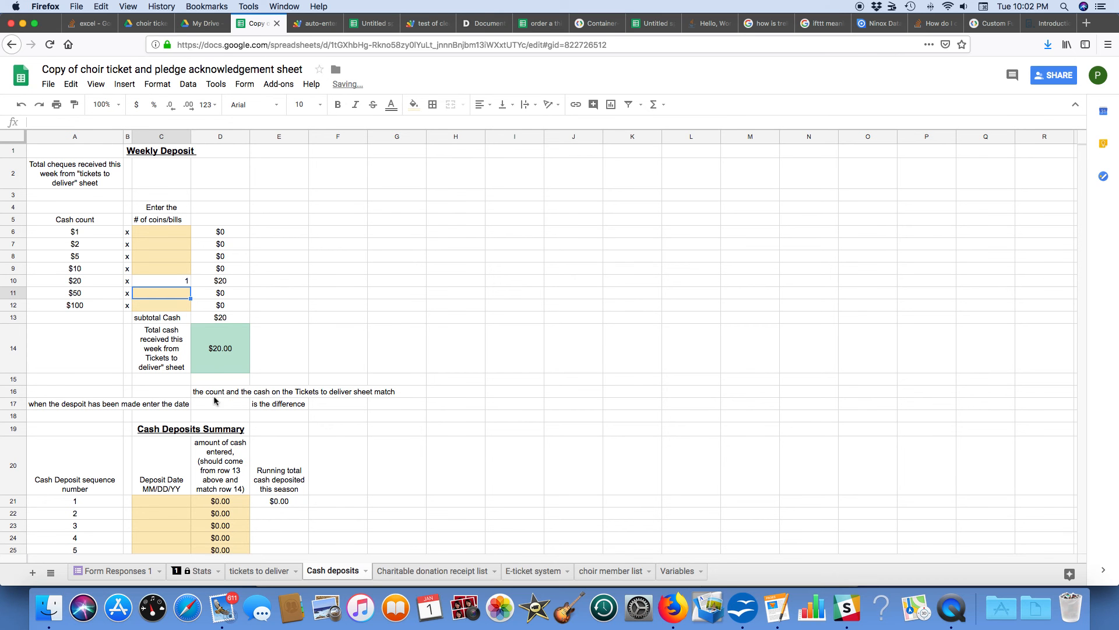
Step: Review the Cash Deposits Summary and select the deposit date cell for cash deposit 1
{"action": "scroll", "coordinate": [215, 400], "scroll_direction": "down", "scroll_amount": 1}
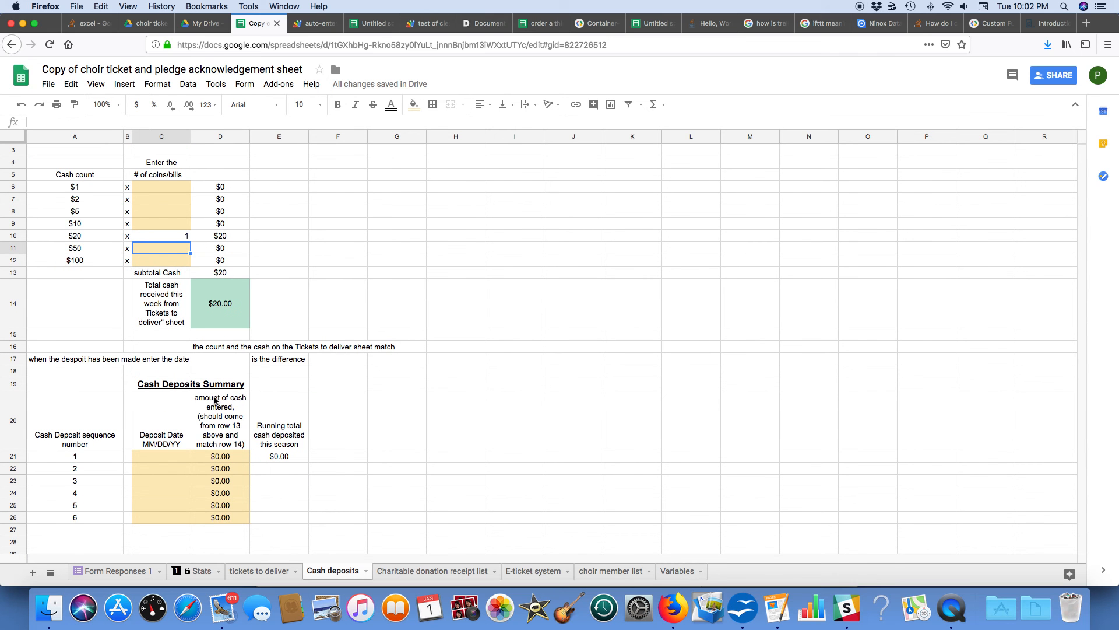
{"action": "left_click", "coordinate": [158, 459]}
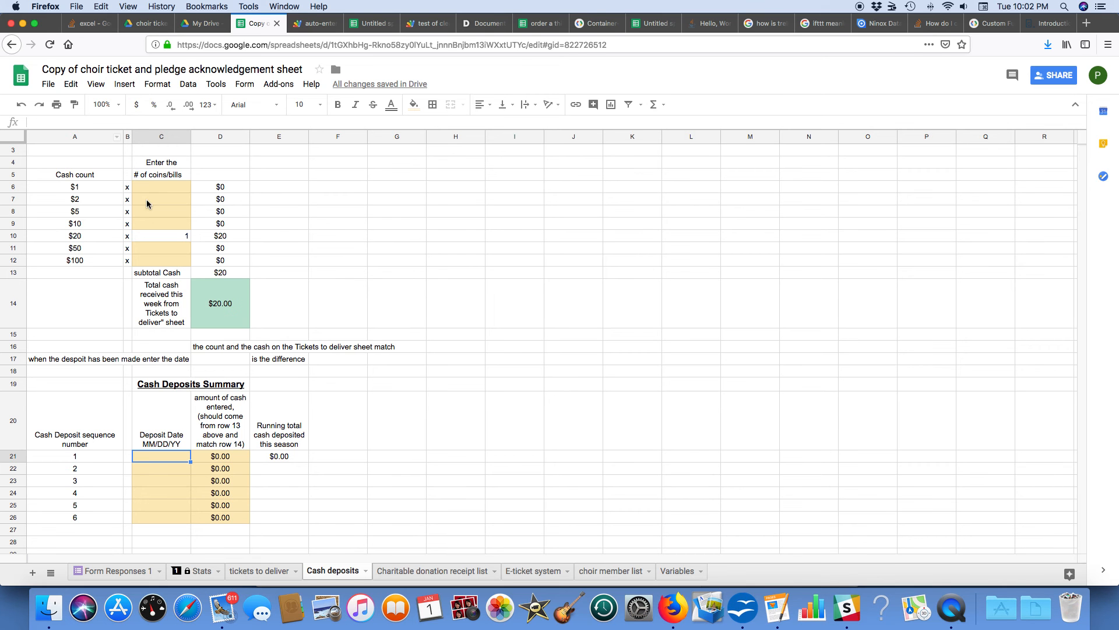
{"action": "scroll", "coordinate": [147, 203], "scroll_direction": "up", "scroll_amount": 2}
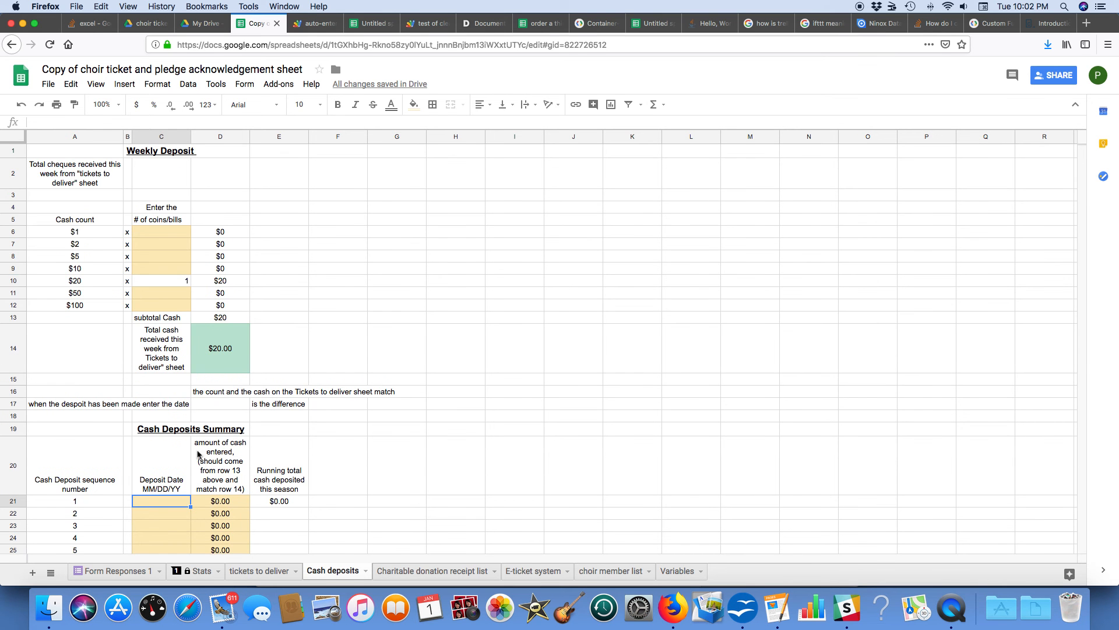